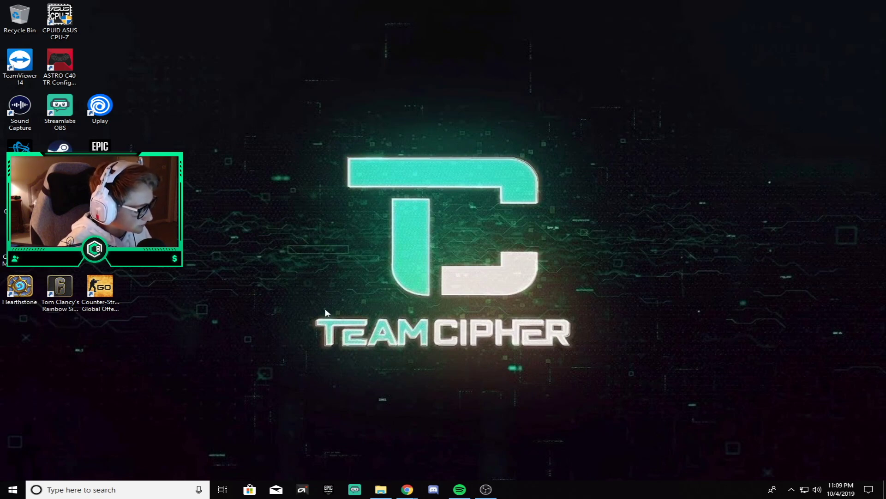
- Run %localappdata% to open the AppData Local folder in File Explorer
key(super+r)
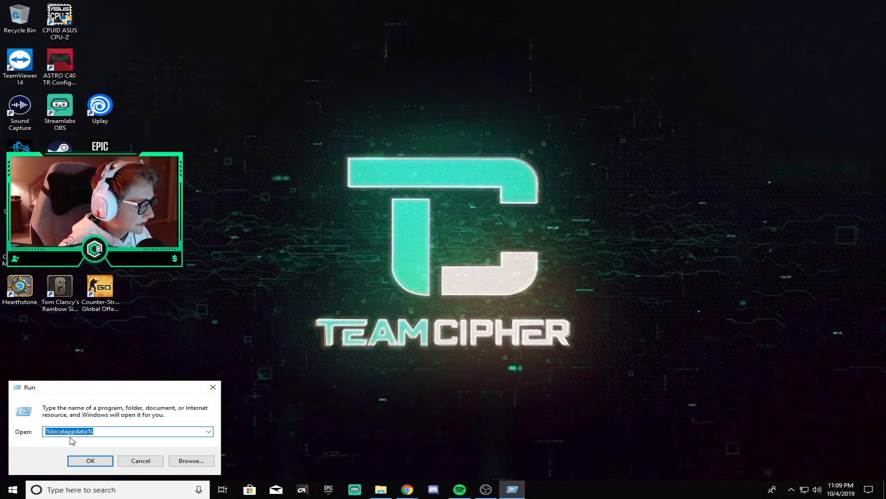
click(90, 460)
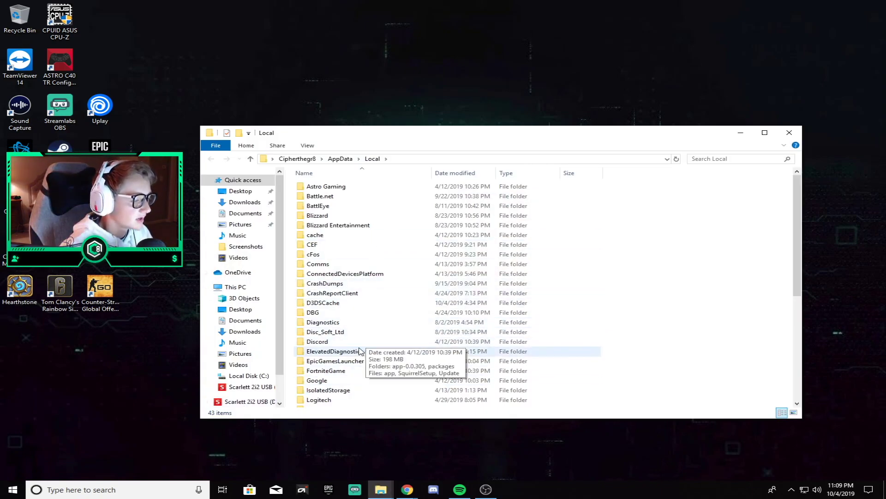
scroll(357, 354, down, 1)
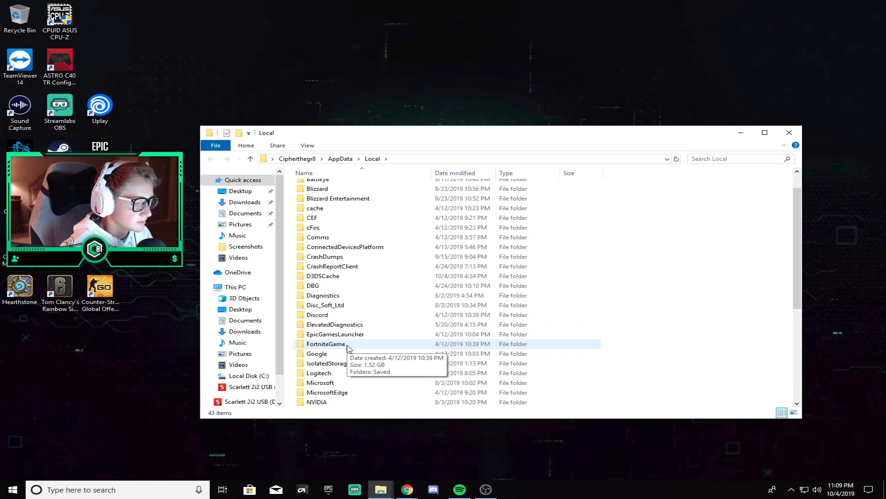
- Browse to FortniteGame\Saved\Config\WindowsClient, where GameUserSettings is stored
double_click(348, 349)
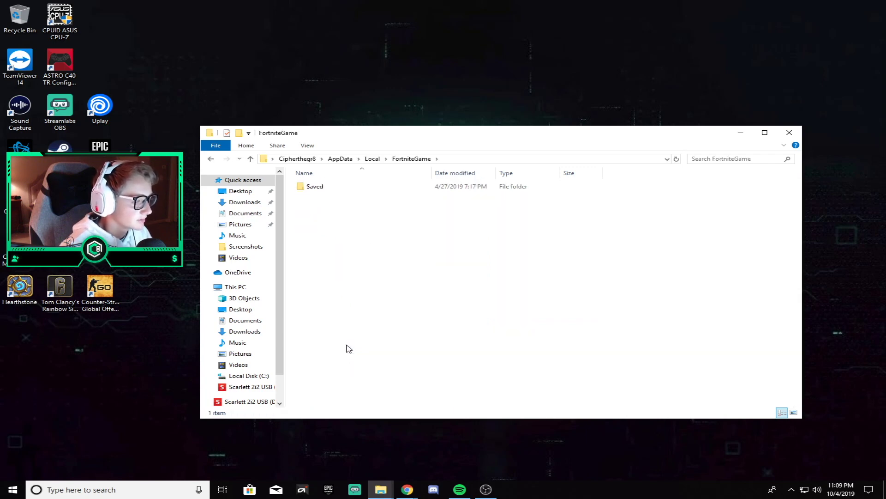
double_click(350, 188)
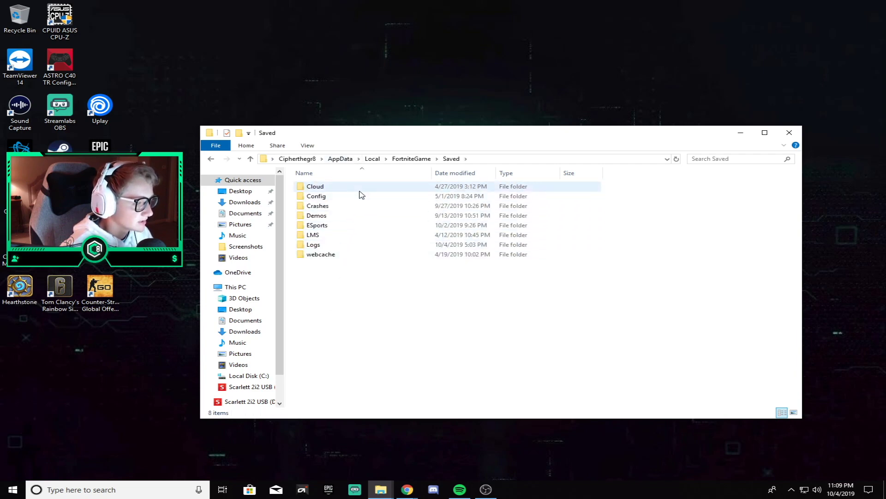
double_click(360, 201)
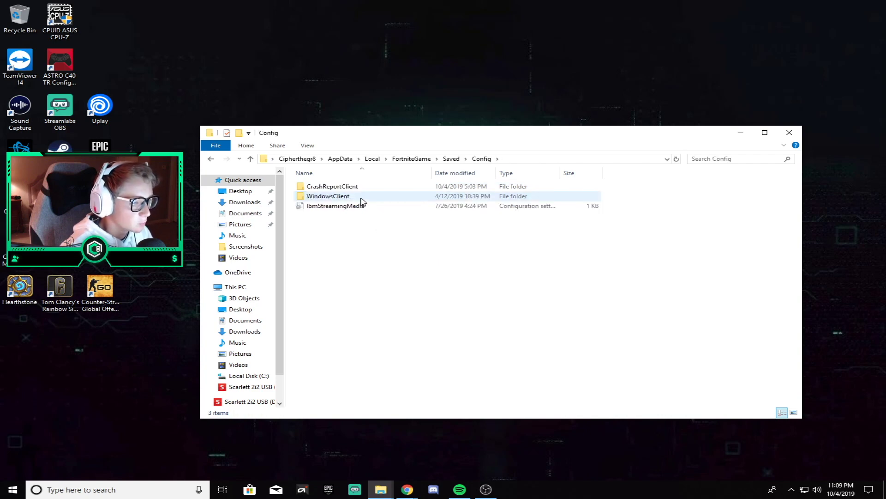
double_click(361, 199)
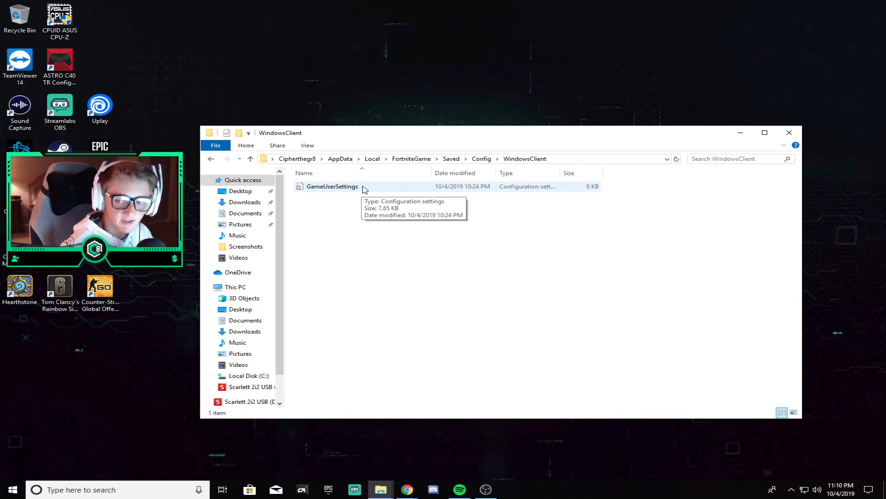
- Clear the WindowsClient folder's Read-only attribute and apply it to all contained files
right_click(363, 189)
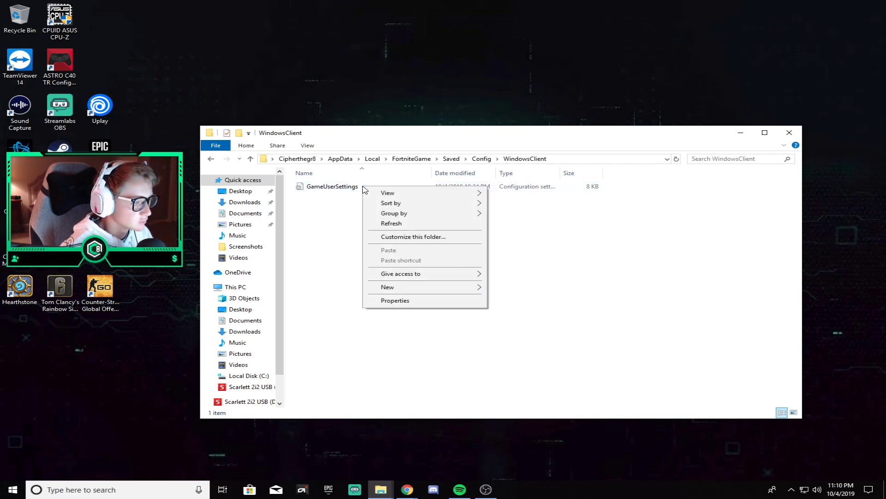
click(391, 301)
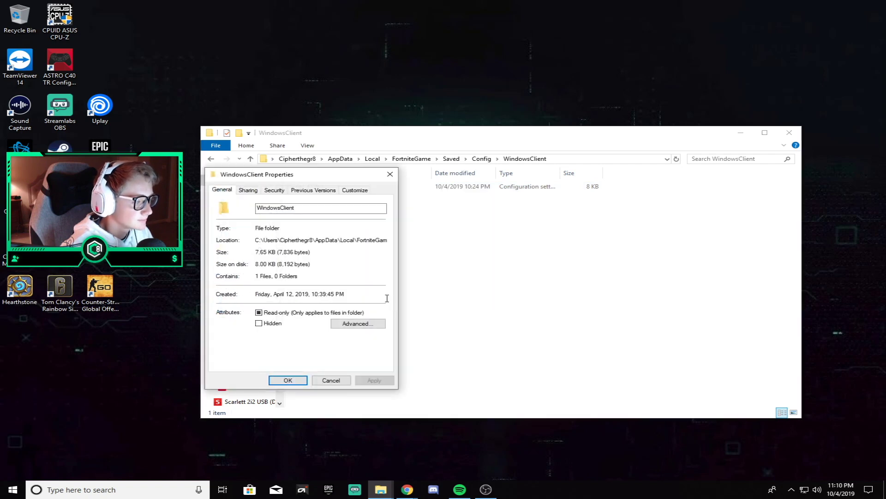
click(259, 313)
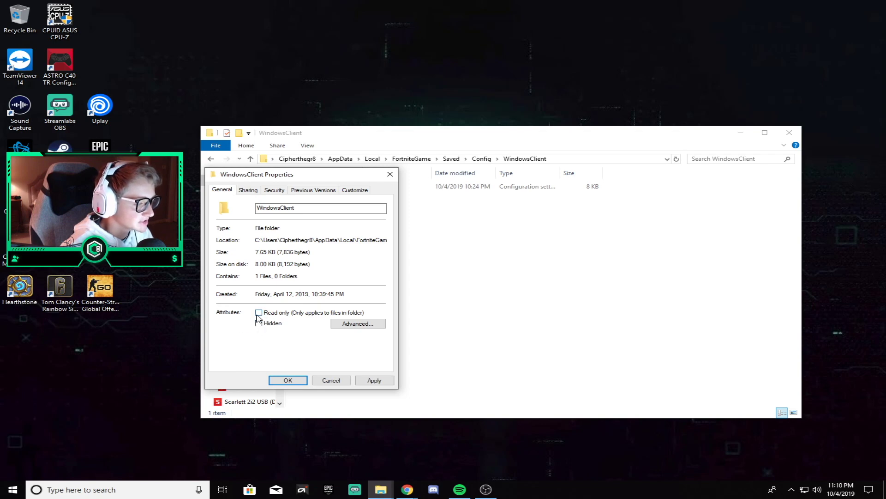
click(383, 384)
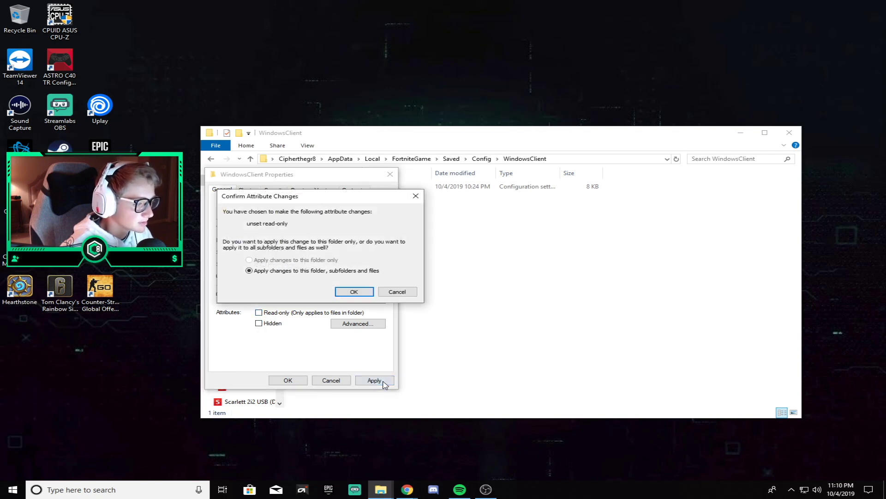
click(354, 292)
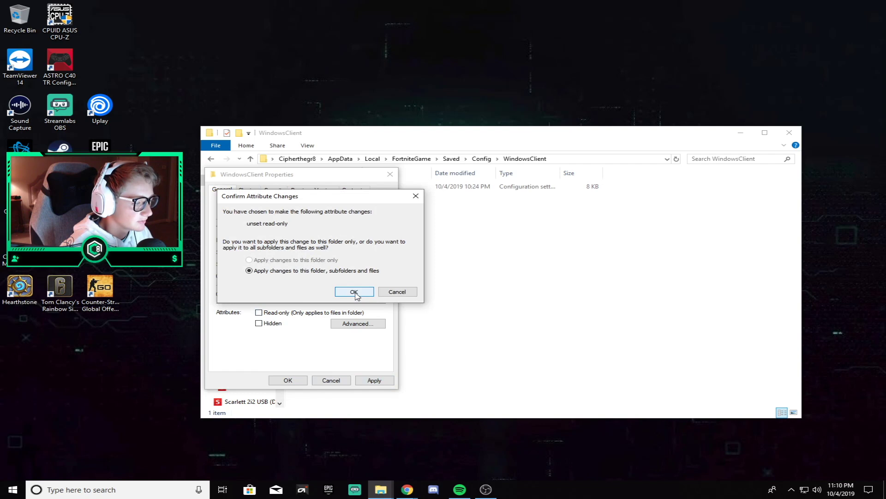
click(303, 385)
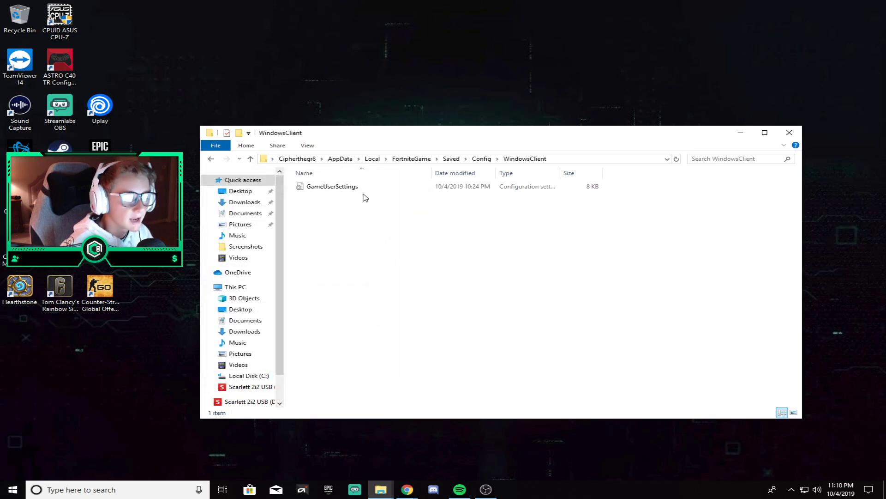
- Open GameUserSettings in Notepad and bring up Replace, moved clear of the text
double_click(360, 188)
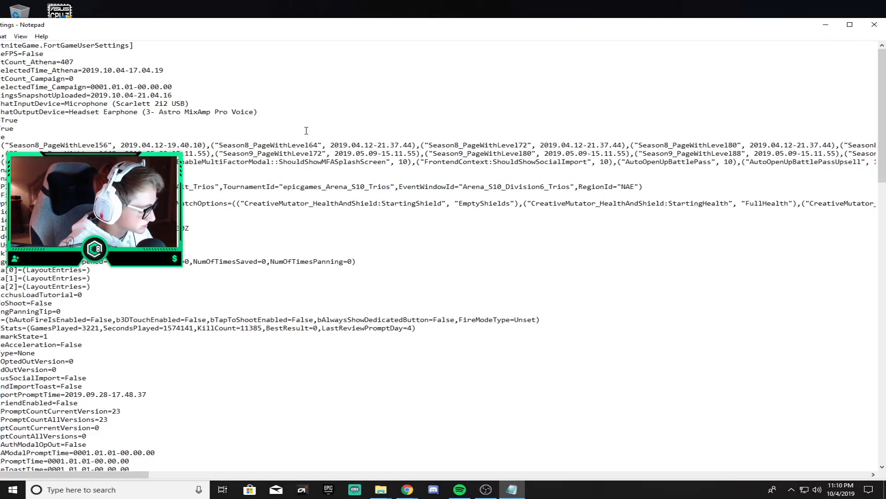
key(ctrl+h)
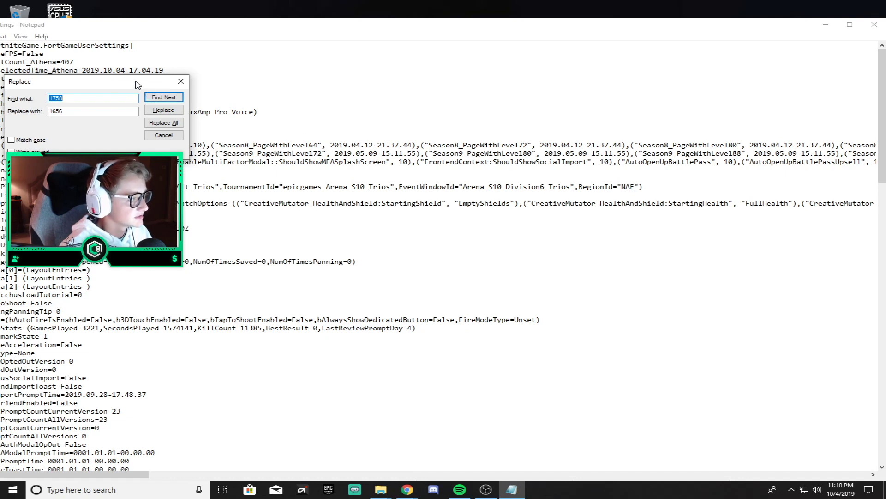
drag(136, 82, 417, 103)
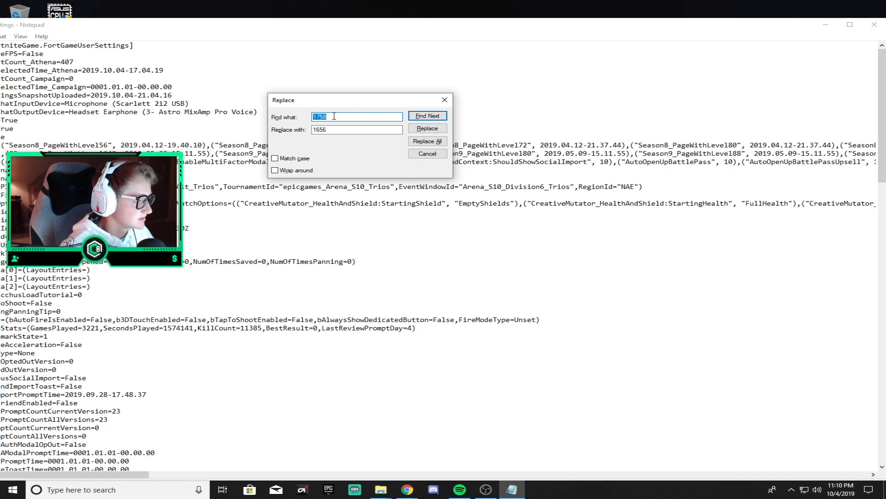
- Replace all occurrences of 1758 with 1656 in GameUserSettings, dismissing the not-found messages
click(333, 130)
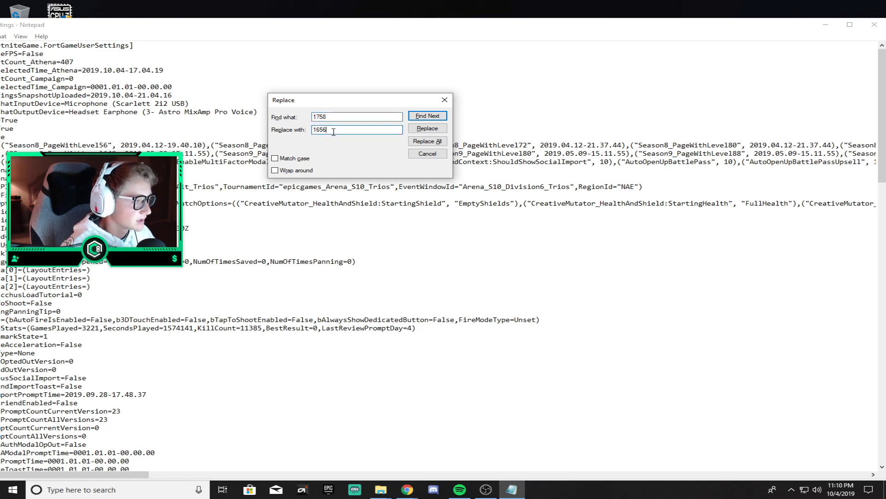
click(333, 116)
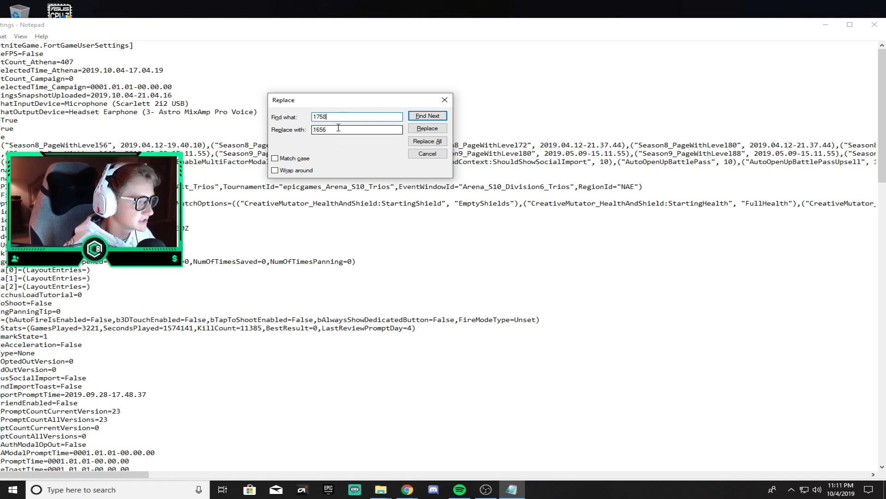
click(429, 116)
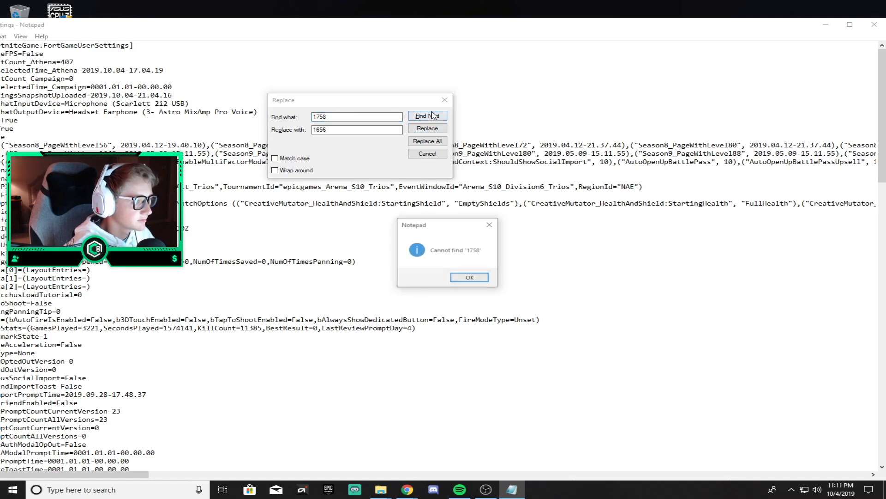
click(489, 225)
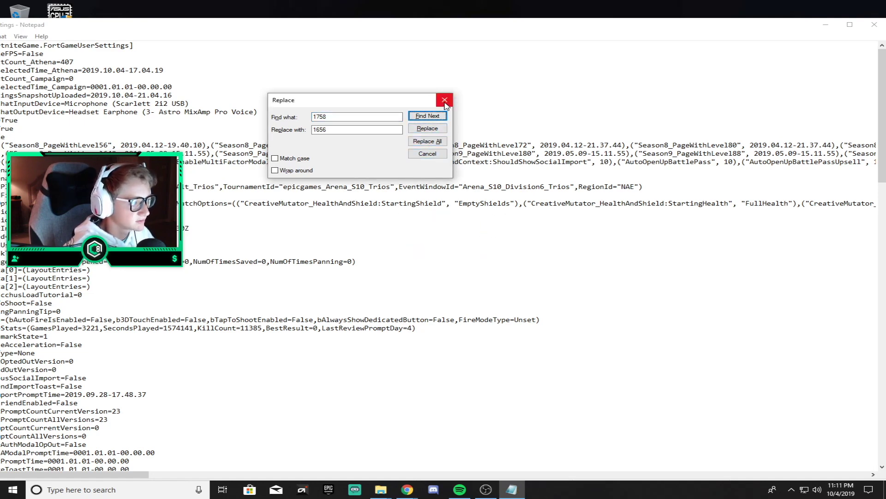
click(438, 141)
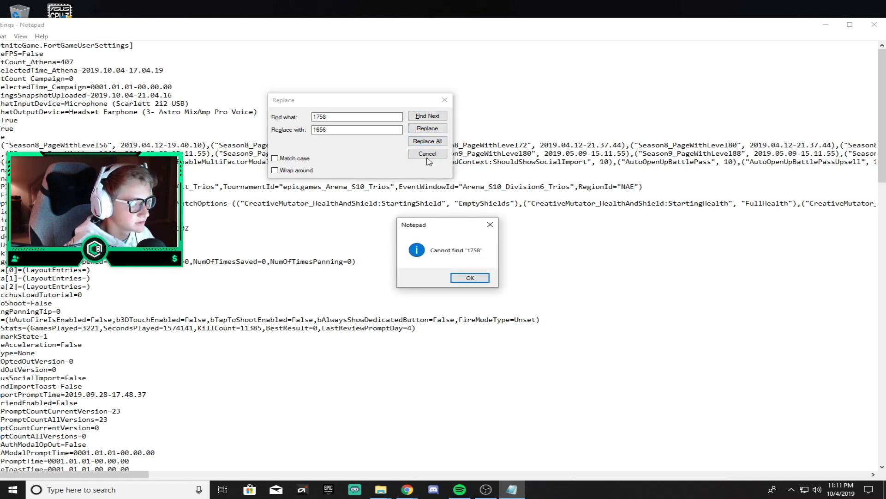
click(471, 277)
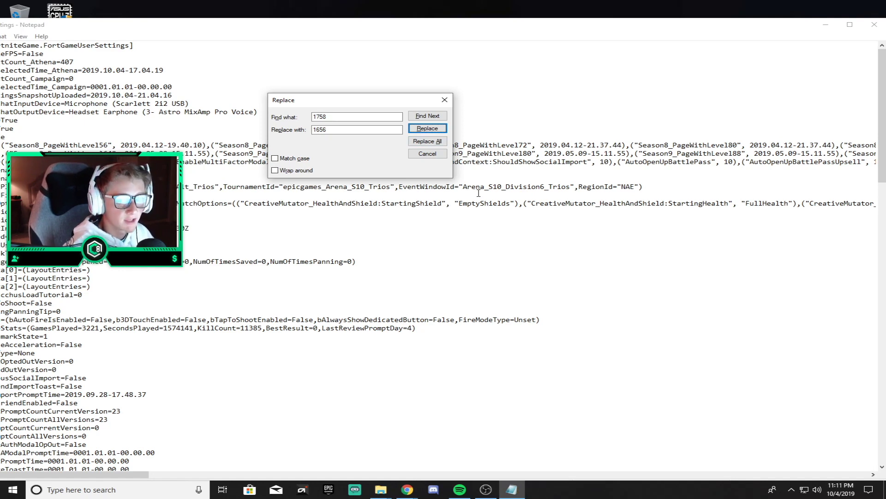
- Close the Replace box and minimize Notepad and the WindowsClient folder window
click(445, 100)
click(826, 24)
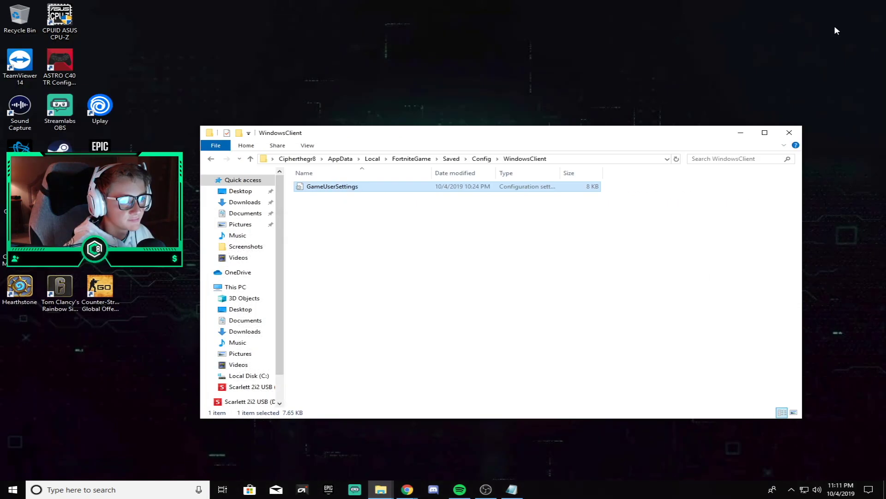
click(740, 132)
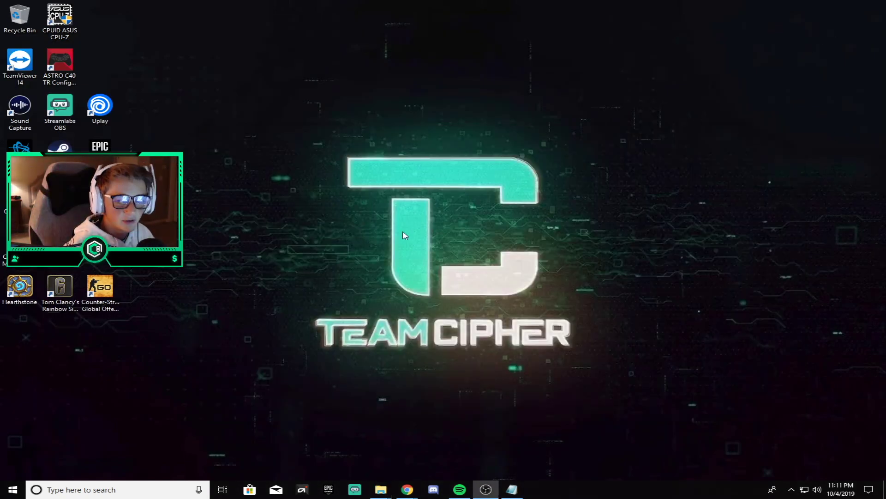
- Launch NVIDIA Control Panel from the desktop menu and move its window up and left
right_click(403, 233)
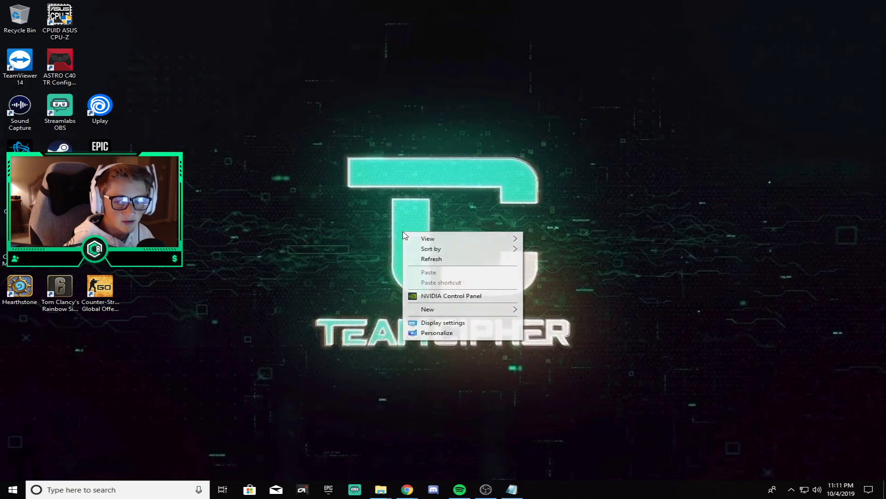
click(435, 297)
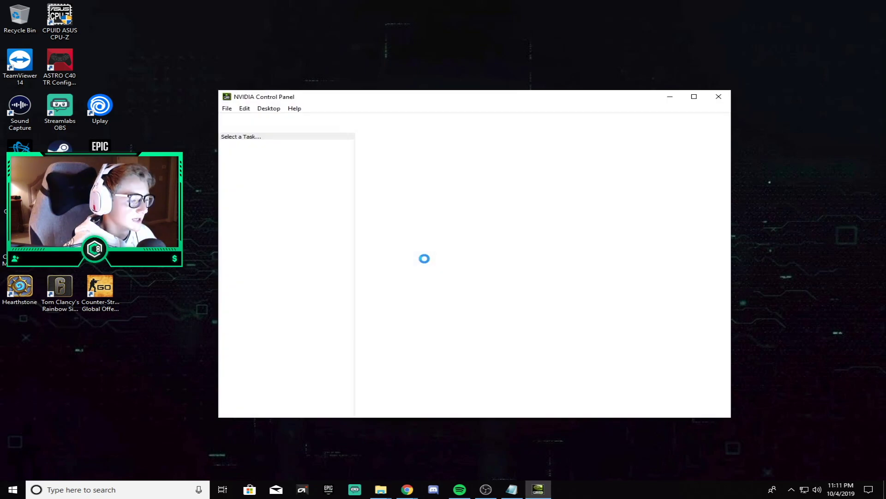
drag(499, 105, 456, 95)
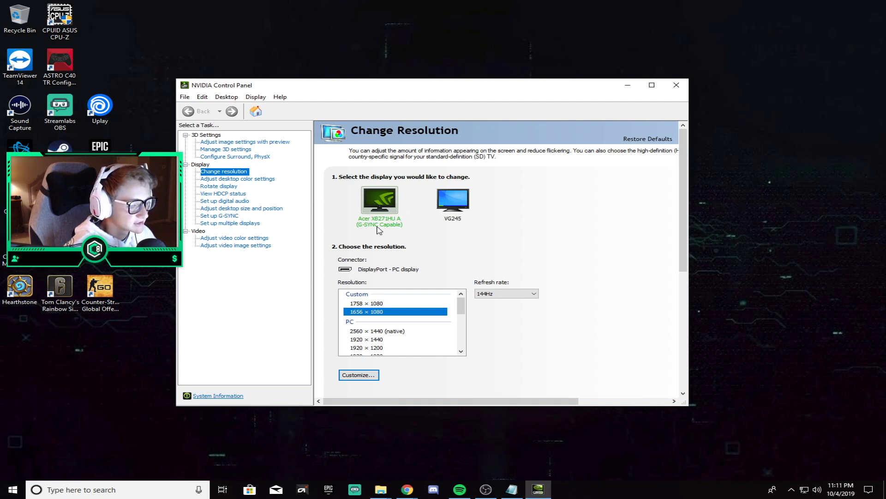
scroll(406, 258, down, 1)
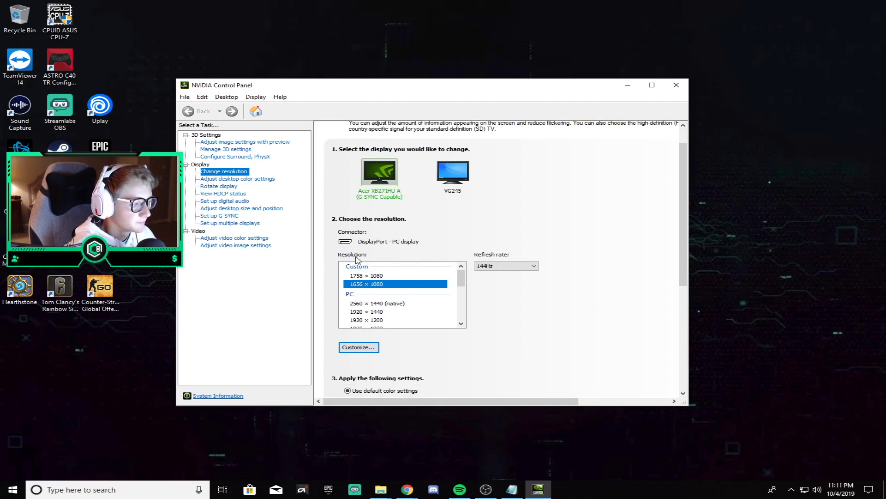
- Go from the Customize resolutions list to the Create Custom Resolution form
click(367, 350)
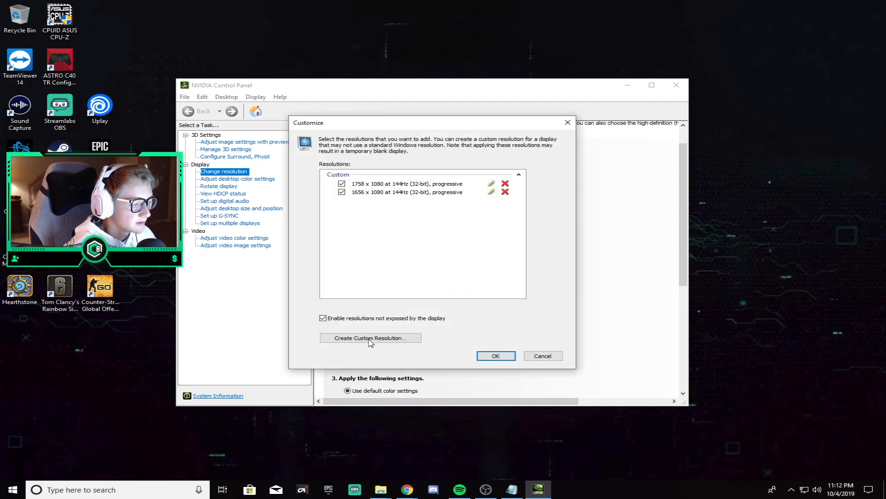
click(371, 338)
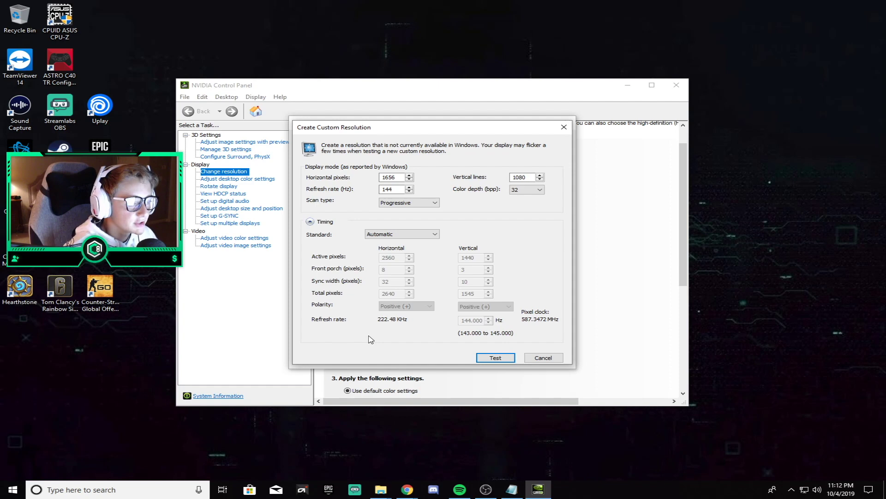
- Check the 1656 width value, then close Create Custom Resolution, Customize and NVIDIA Control Panel
double_click(396, 179)
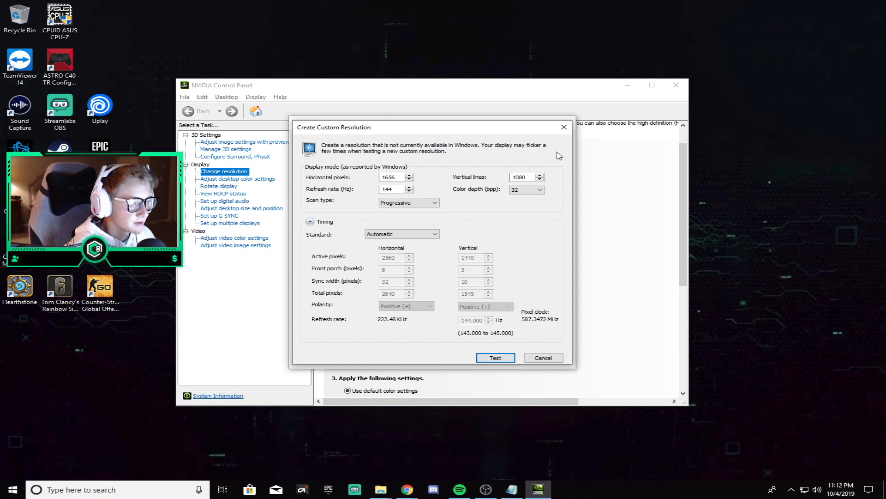
click(565, 127)
click(568, 123)
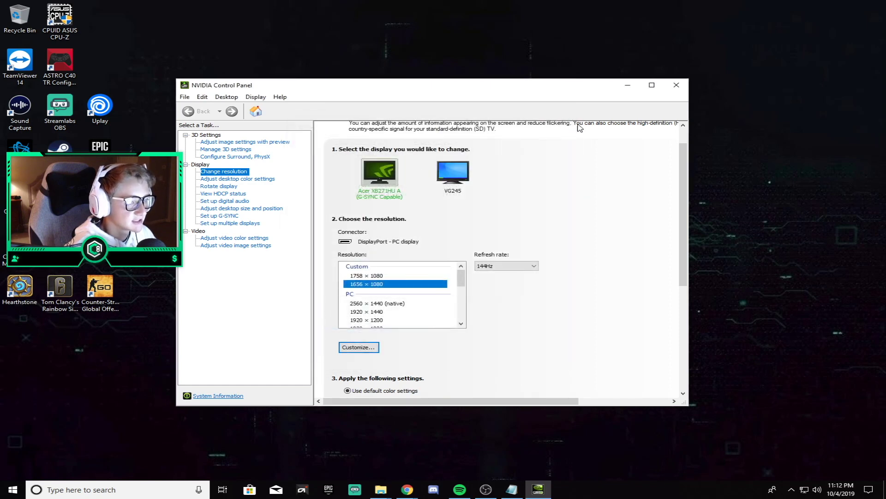
click(677, 84)
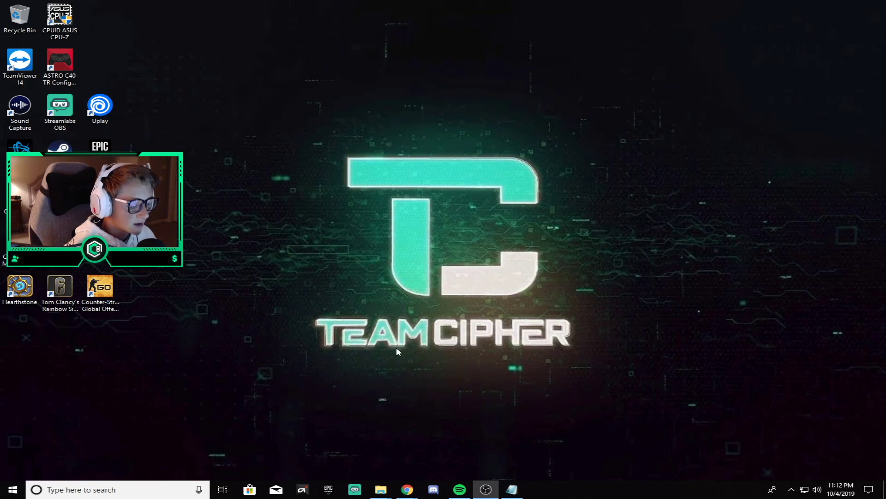
- Relaunch NVIDIA Control Panel from the desktop, confirm 1656 × 1080 is chosen, and minimize it
right_click(384, 244)
click(421, 307)
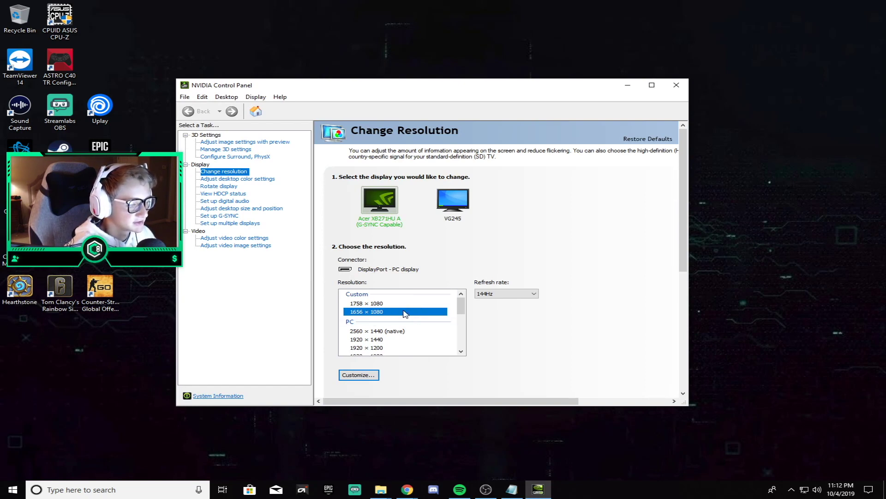
scroll(395, 320, down, 1)
scroll(391, 325, up, 1)
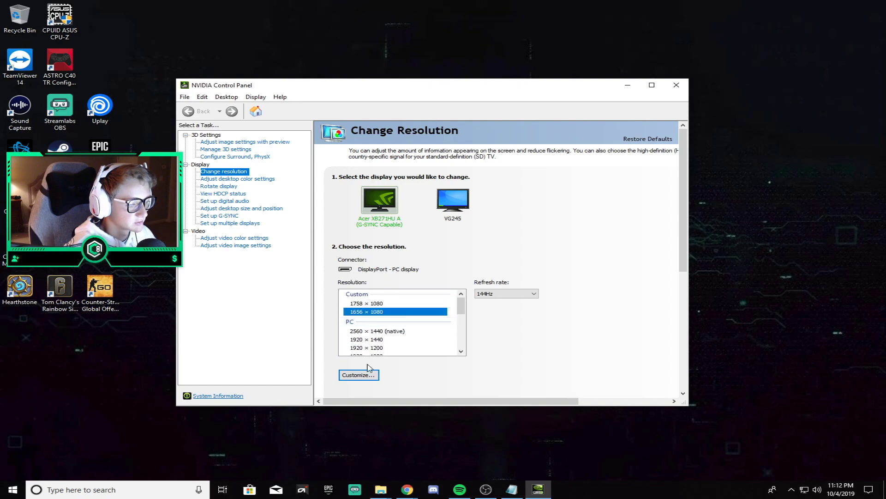
click(627, 85)
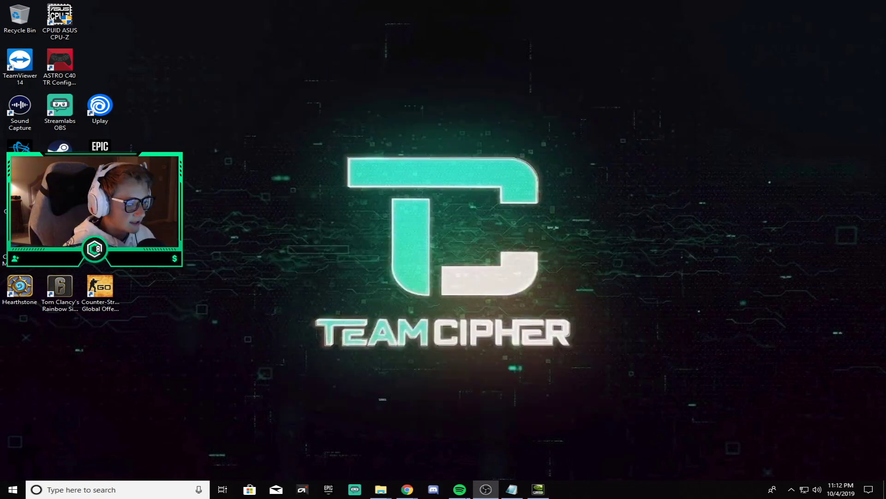
- Restore the GameUserSettings Notepad window from the taskbar and close it
click(512, 490)
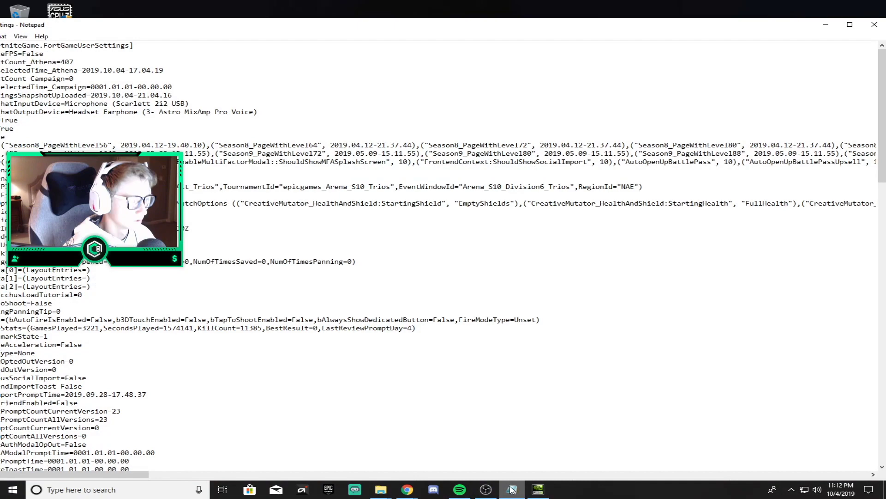
click(873, 26)
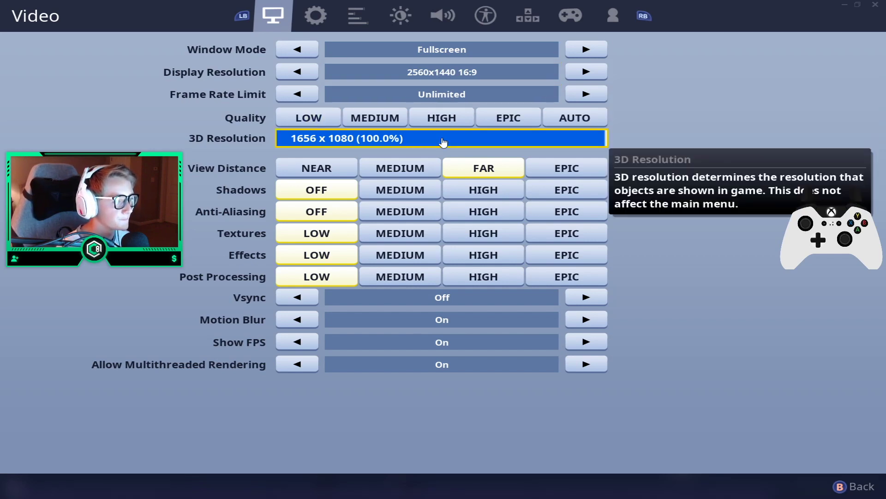
mouse_move(512, 489)
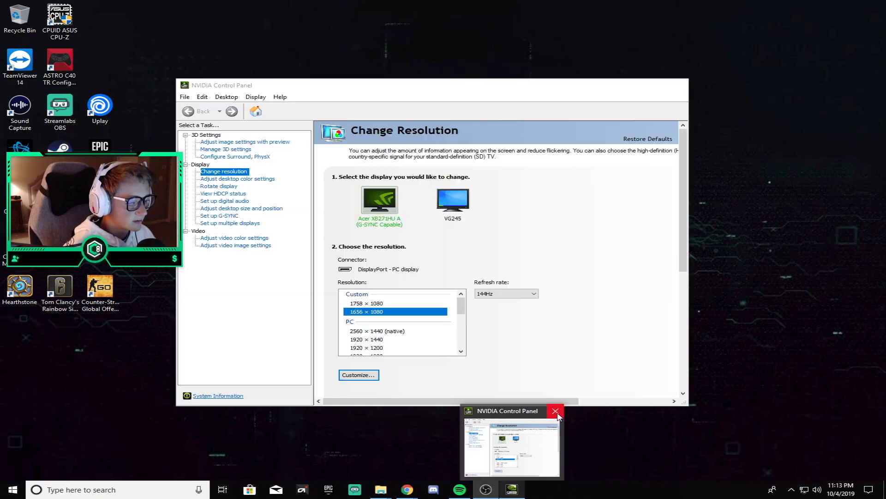
- Close NVIDIA Control Panel from its taskbar thumbnail, then open and dismiss the desktop menu
click(556, 413)
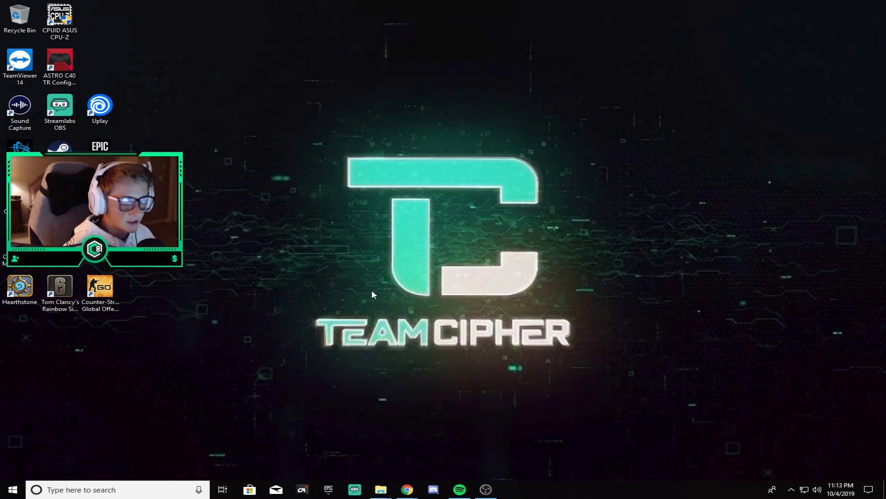
right_click(389, 279)
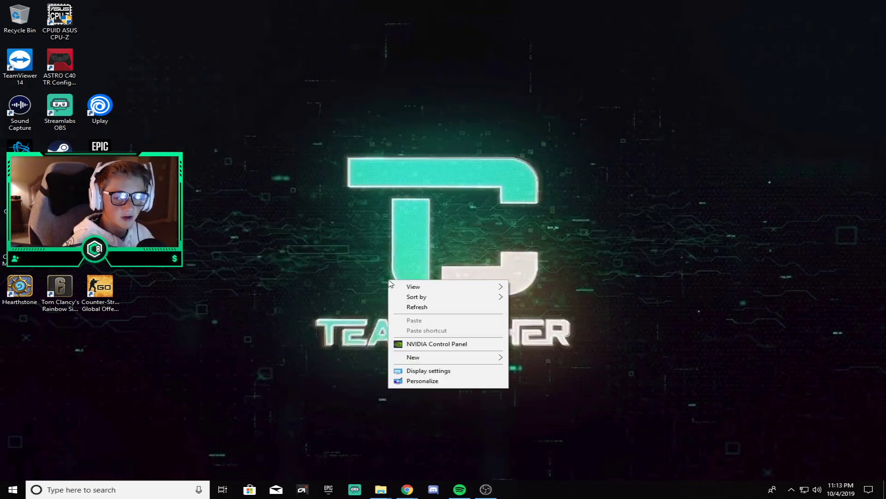
click(370, 263)
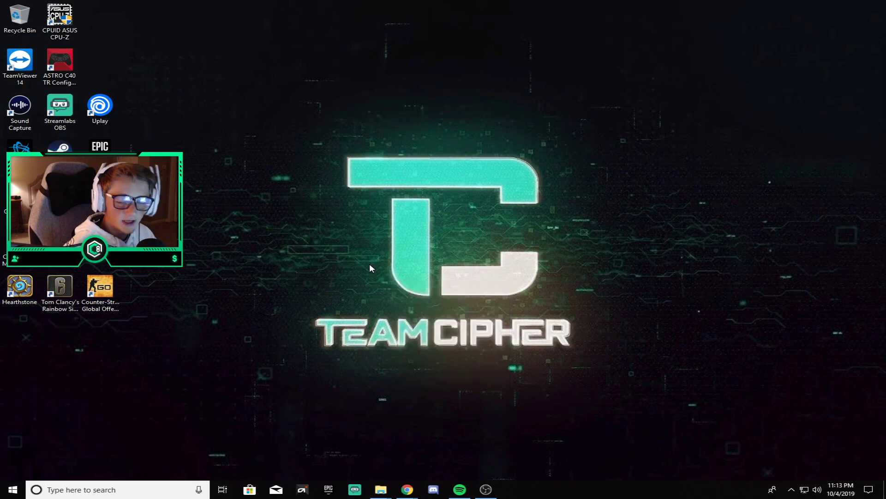